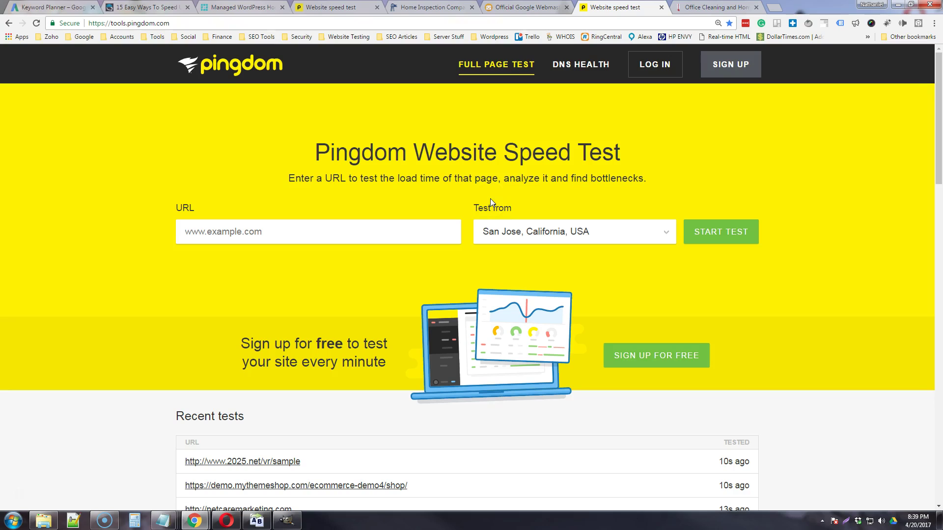
- Copy the Maid 2 B Cleaned home page address and enter it as the URL for the Pingdom speed test
{"action": "left_click", "coordinate": [513, 180]}
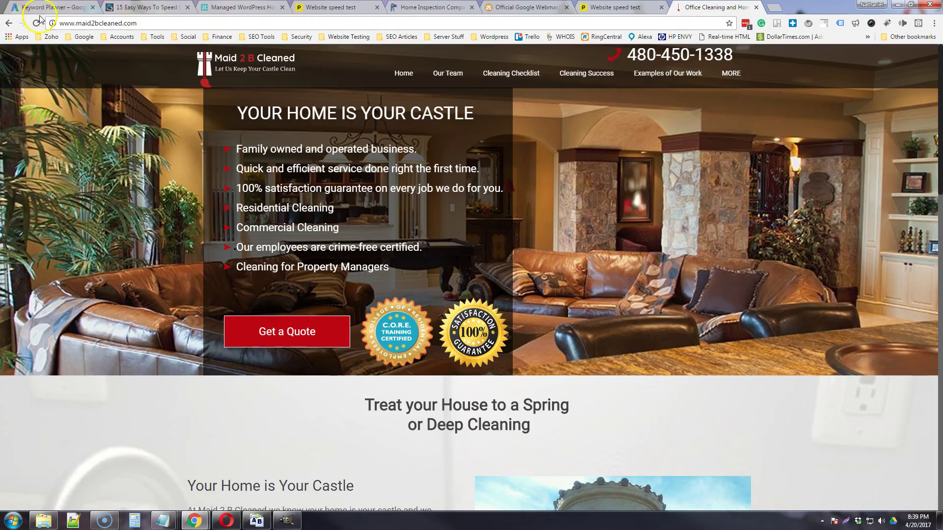
{"action": "left_click", "coordinate": [683, 7]}
{"action": "left_click", "coordinate": [71, 23]}
{"action": "right_click", "coordinate": [71, 23]}
{"action": "left_click", "coordinate": [88, 58]}
{"action": "left_click", "coordinate": [605, 5]}
{"action": "left_click", "coordinate": [322, 228]}
{"action": "key", "text": "ctrl+v"}
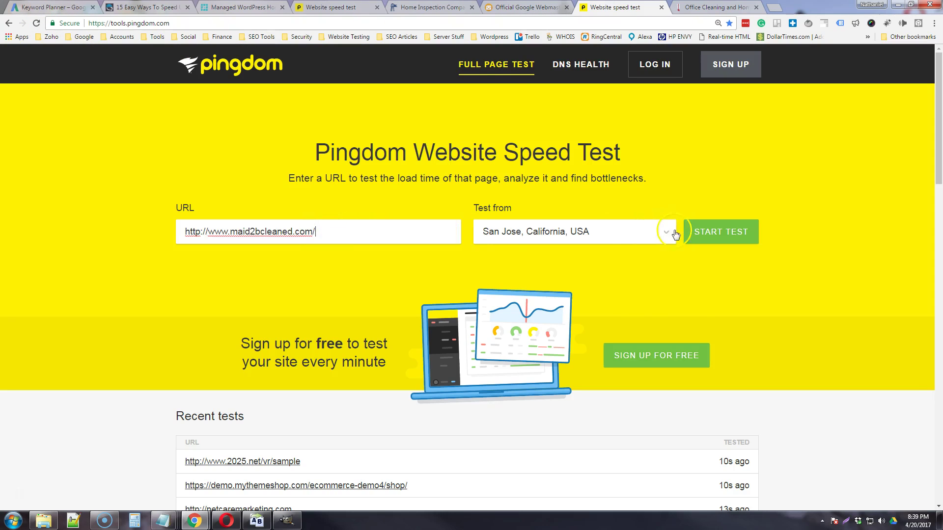
- Run the speed test on the entered site from San Jose, California, USA
{"action": "left_click", "coordinate": [597, 236]}
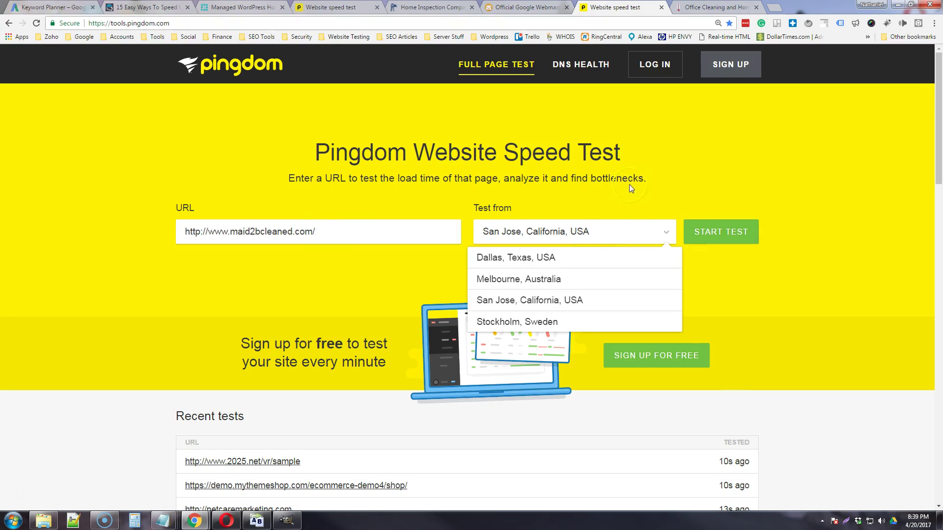
{"action": "left_click", "coordinate": [879, 168]}
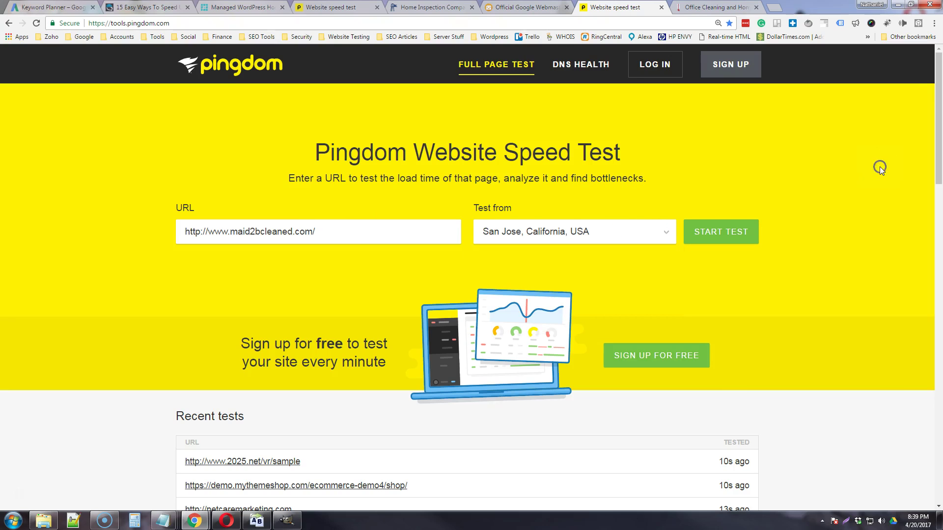
{"action": "left_click", "coordinate": [729, 231]}
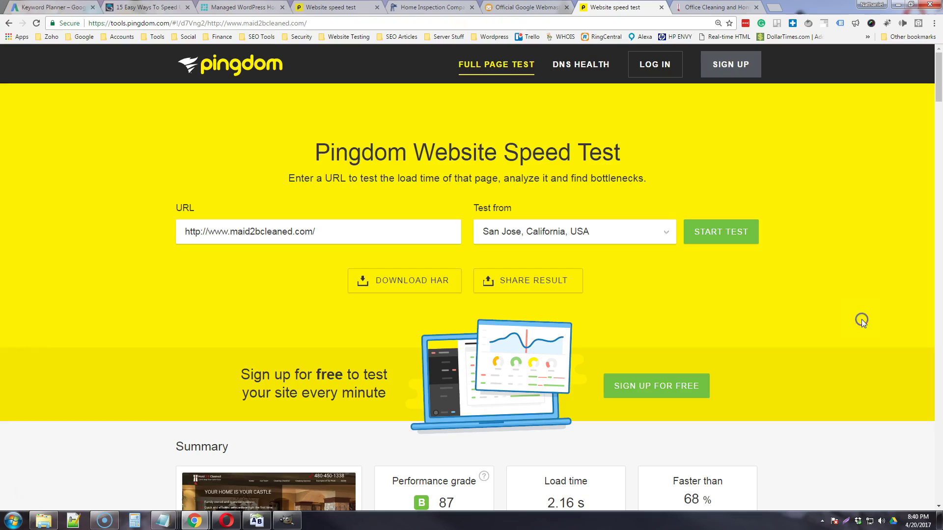
- Examine the test summary, focusing on the load time, the share of slower sites and the page size
{"action": "scroll", "coordinate": [860, 324], "scroll_direction": "down", "scroll_amount": 3}
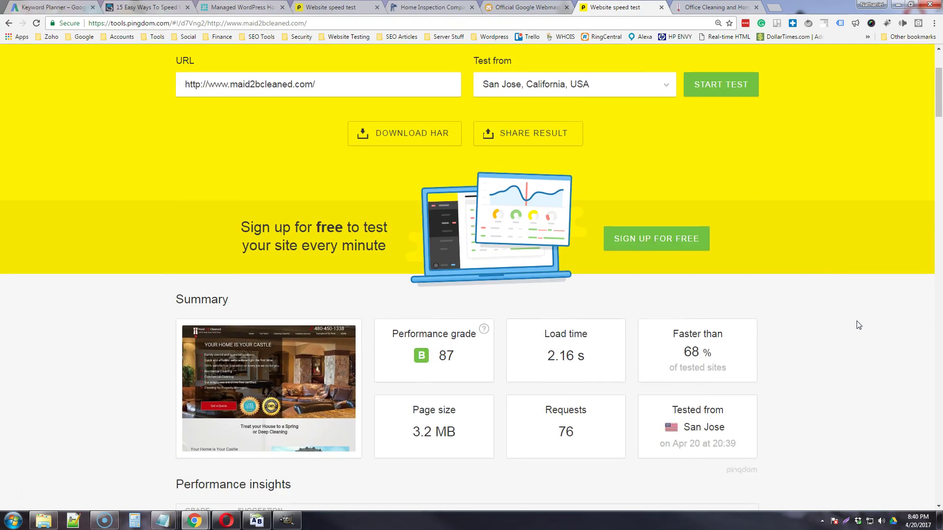
{"action": "scroll", "coordinate": [858, 325], "scroll_direction": "down", "scroll_amount": 1}
{"action": "left_click_drag", "start_coordinate": [671, 283], "coordinate": [730, 312]}
{"action": "left_click", "coordinate": [745, 313]}
{"action": "scroll", "coordinate": [805, 344], "scroll_direction": "down", "scroll_amount": 2}
{"action": "left_click_drag", "start_coordinate": [542, 208], "coordinate": [593, 212]}
{"action": "left_click", "coordinate": [841, 260]}
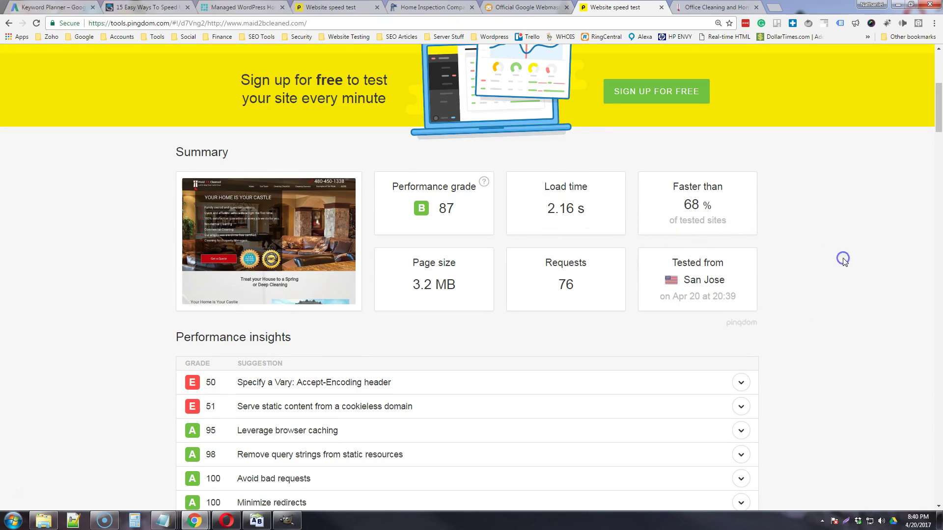
{"action": "scroll", "coordinate": [868, 291], "scroll_direction": "down", "scroll_amount": 1}
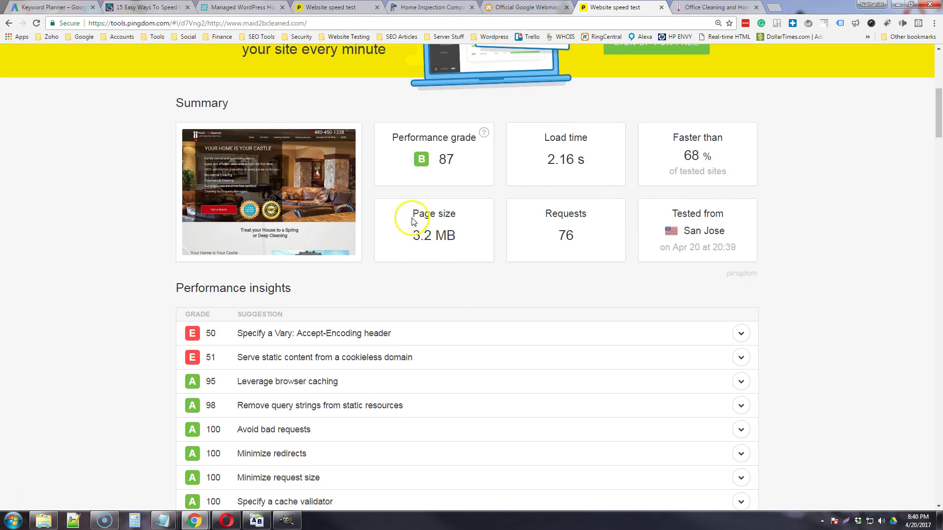
{"action": "left_click_drag", "start_coordinate": [462, 237], "coordinate": [418, 235]}
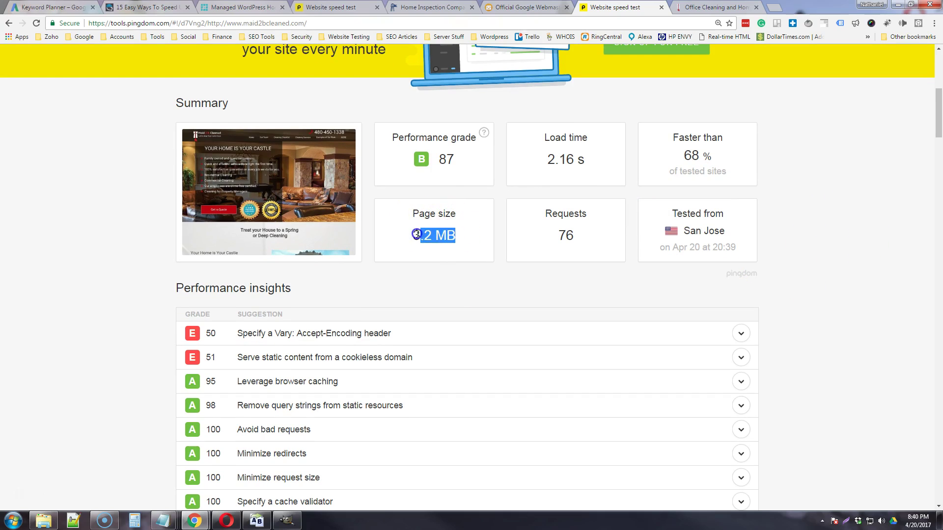
{"action": "left_click", "coordinate": [862, 279]}
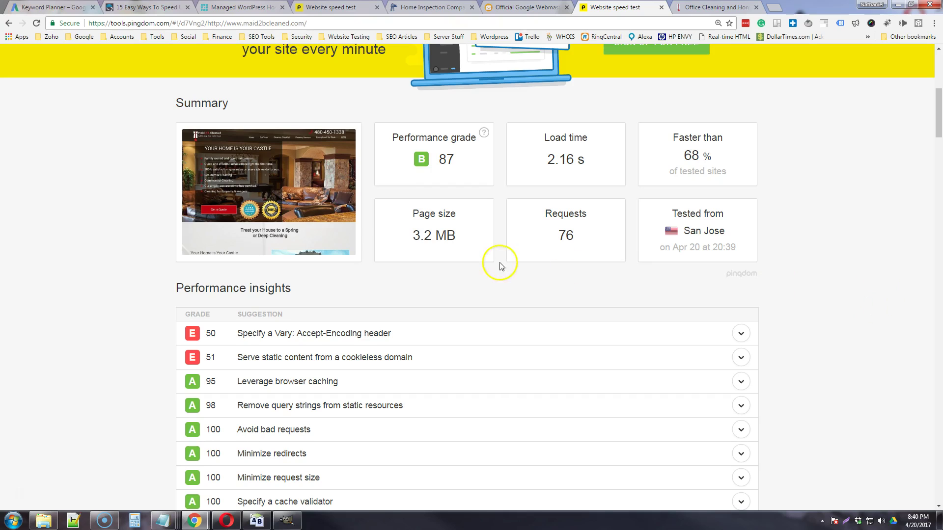
{"action": "left_click_drag", "start_coordinate": [463, 238], "coordinate": [401, 235]}
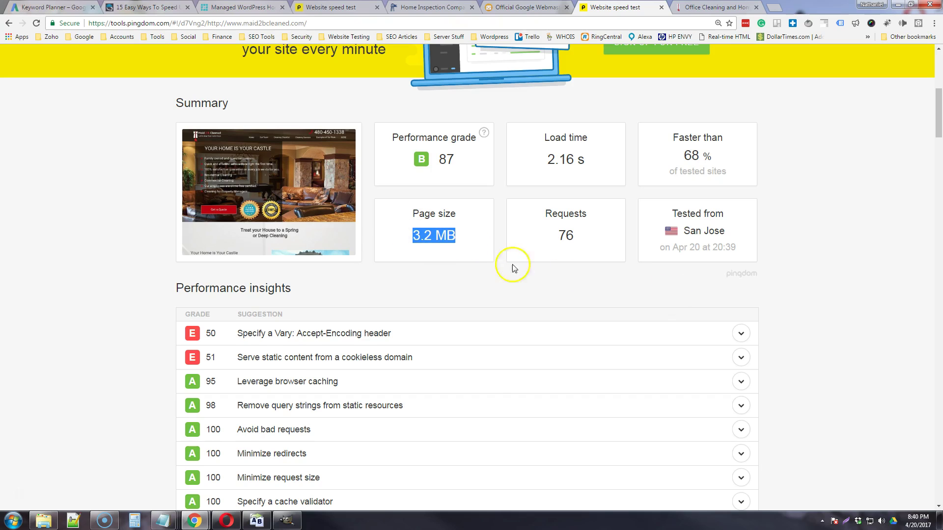
{"action": "left_click", "coordinate": [811, 326]}
- Sort the file requests of the tested page by file size
{"action": "scroll", "coordinate": [811, 326], "scroll_direction": "down", "scroll_amount": 4}
{"action": "scroll", "coordinate": [78, 372], "scroll_direction": "down", "scroll_amount": 9}
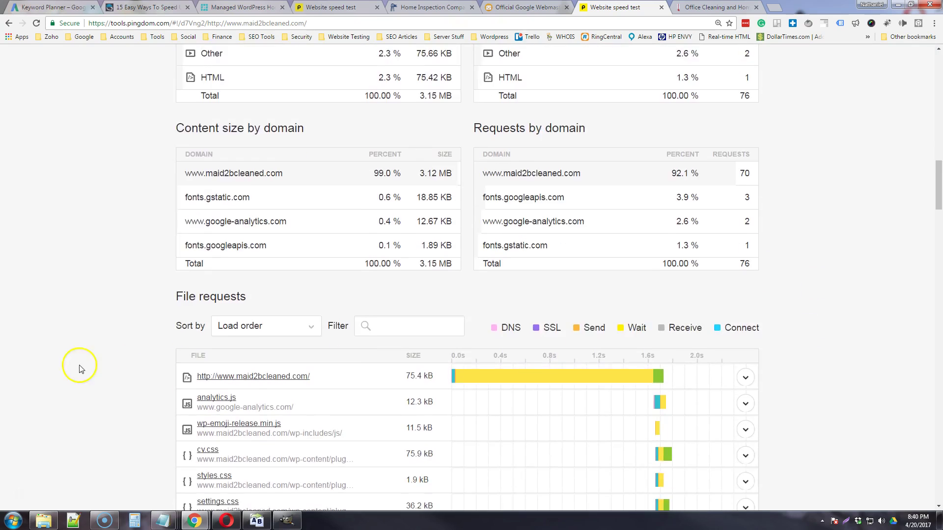
{"action": "scroll", "coordinate": [732, 332], "scroll_direction": "up", "scroll_amount": 3}
{"action": "scroll", "coordinate": [859, 389], "scroll_direction": "down", "scroll_amount": 2}
{"action": "scroll", "coordinate": [859, 389], "scroll_direction": "down", "scroll_amount": 6}
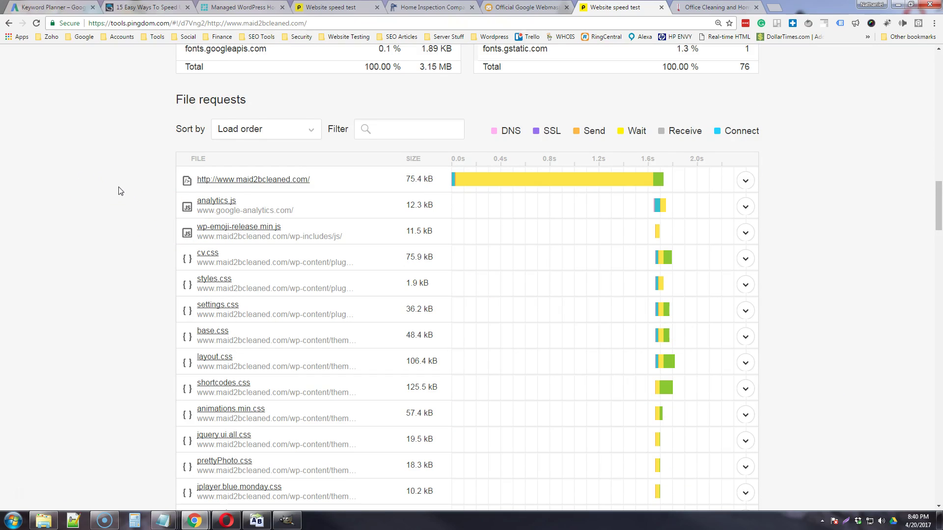
{"action": "left_click", "coordinate": [413, 160]}
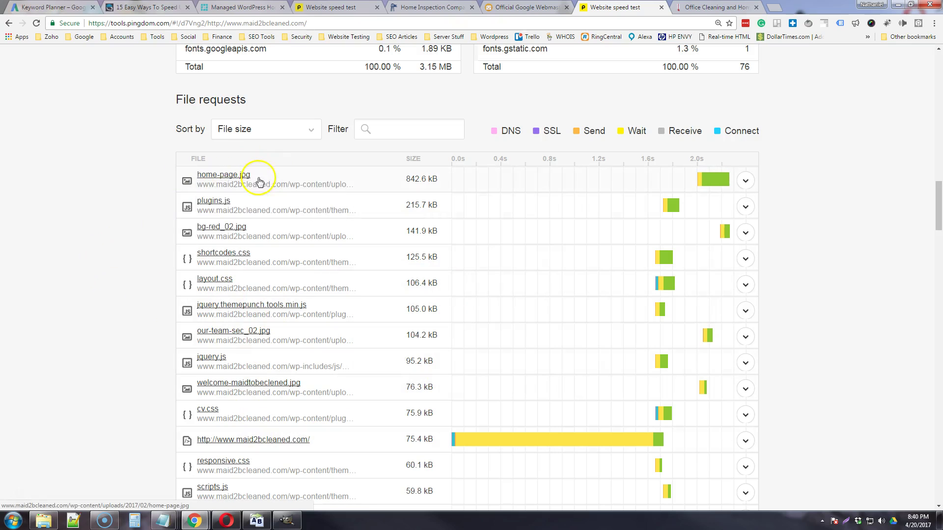
- View the home-page.jpg image from the file requests in a separate tab, and return to the speed test results
{"action": "left_click", "coordinate": [243, 175]}
{"action": "left_click", "coordinate": [266, 182]}
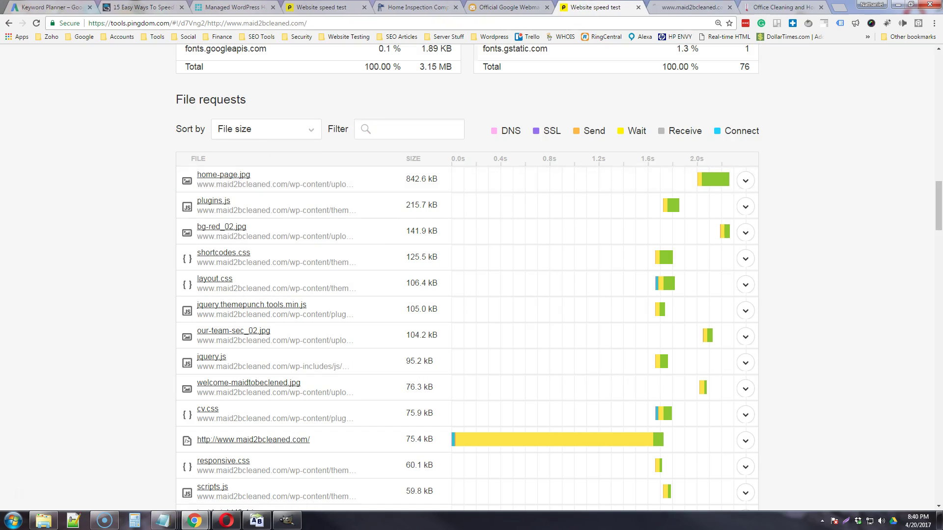
{"action": "left_click", "coordinate": [690, 7]}
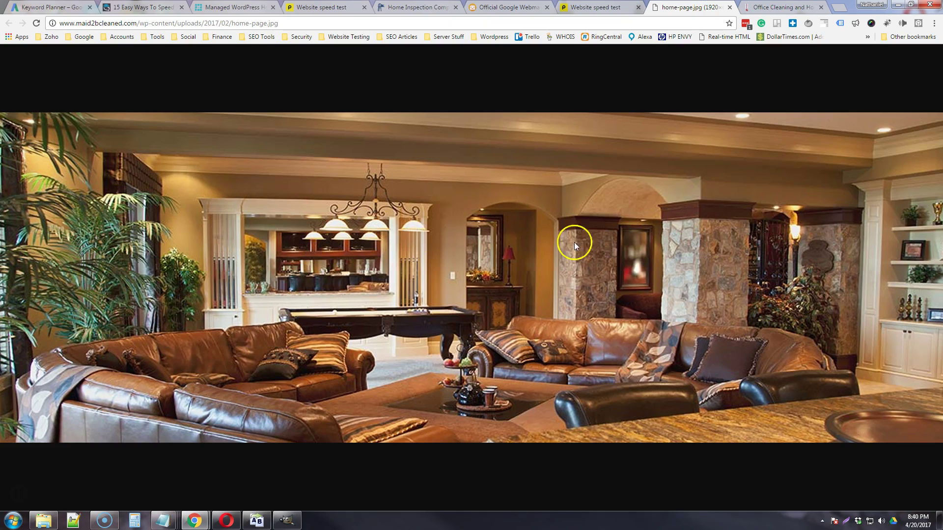
{"action": "left_click", "coordinate": [606, 8]}
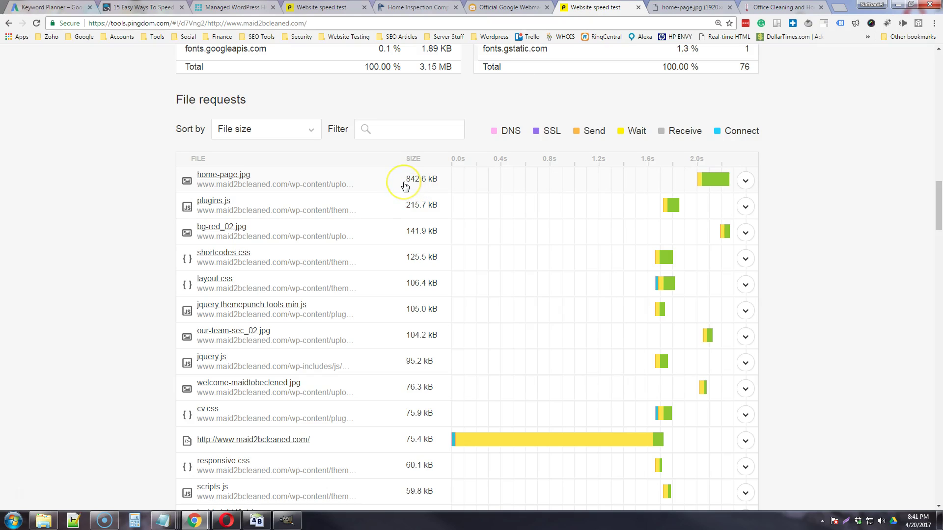
- Open home-page.jpg from the file requests in a new tab and save it to the Desktop as a JPEG named home-page
{"action": "left_click", "coordinate": [852, 221]}
{"action": "scroll", "coordinate": [834, 250], "scroll_direction": "up", "scroll_amount": 10}
{"action": "scroll", "coordinate": [845, 265], "scroll_direction": "down", "scroll_amount": 9}
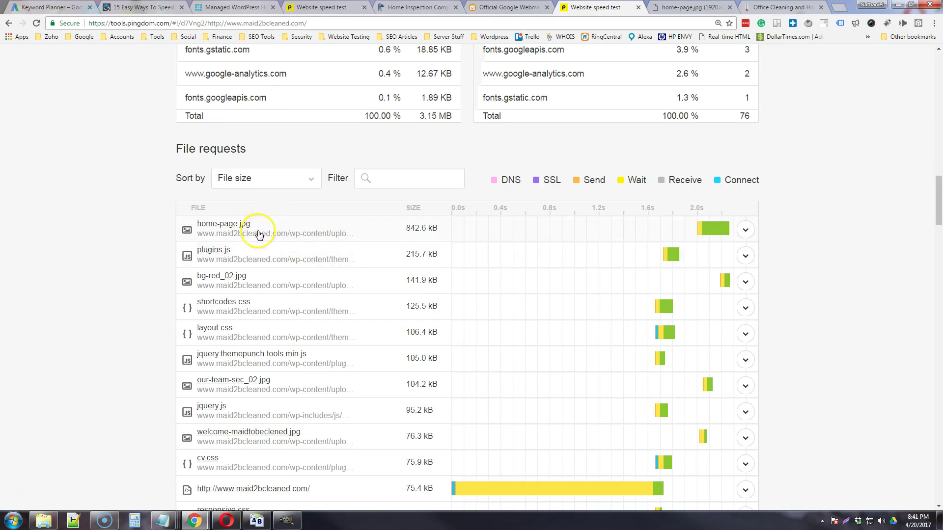
{"action": "right_click", "coordinate": [239, 225]}
{"action": "left_click", "coordinate": [267, 233]}
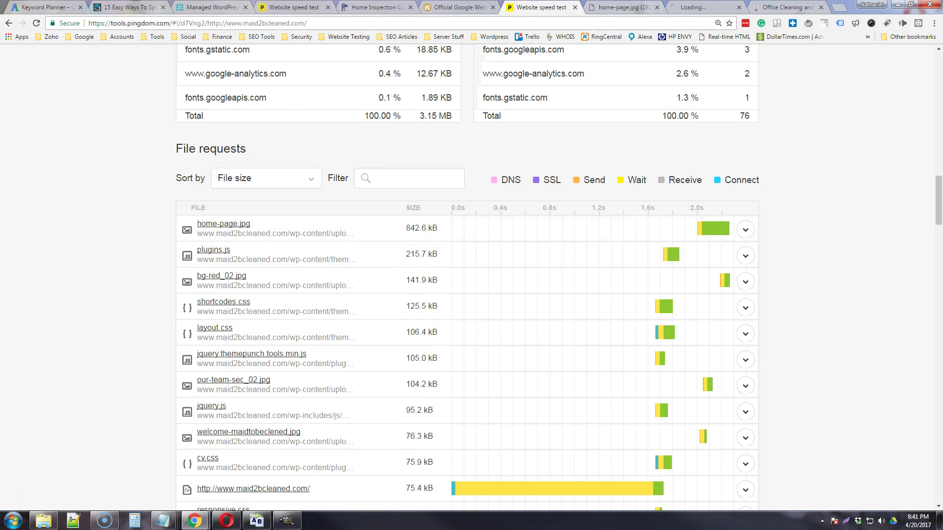
{"action": "left_click", "coordinate": [721, 10]}
{"action": "right_click", "coordinate": [557, 201]}
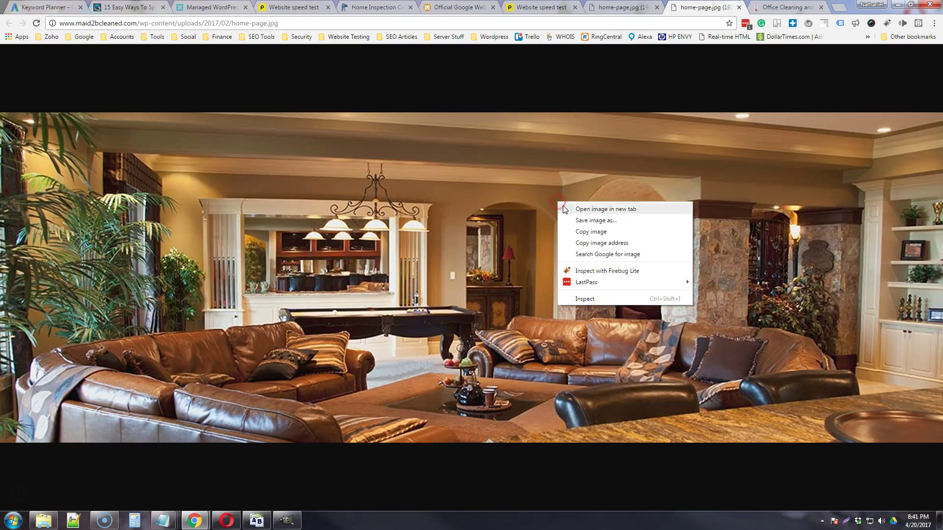
{"action": "left_click", "coordinate": [579, 219]}
{"action": "left_click", "coordinate": [41, 66]}
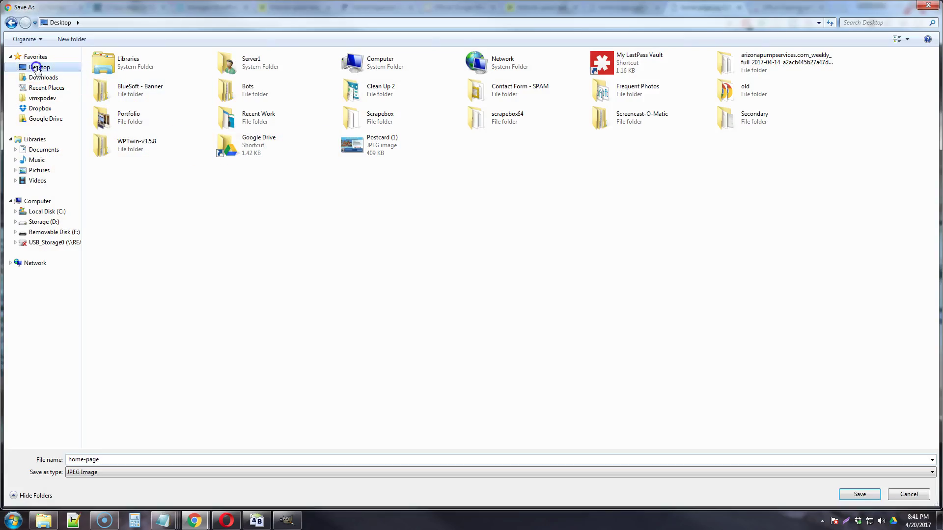
{"action": "left_click", "coordinate": [859, 492]}
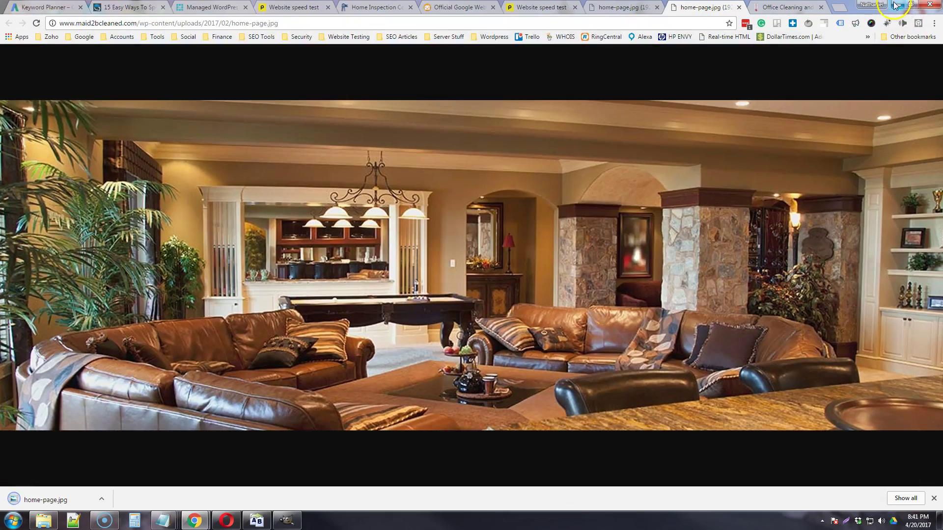
- Switch to GIMP, load the home-page image from the desktop and maximize its window
{"action": "left_click", "coordinate": [902, 6]}
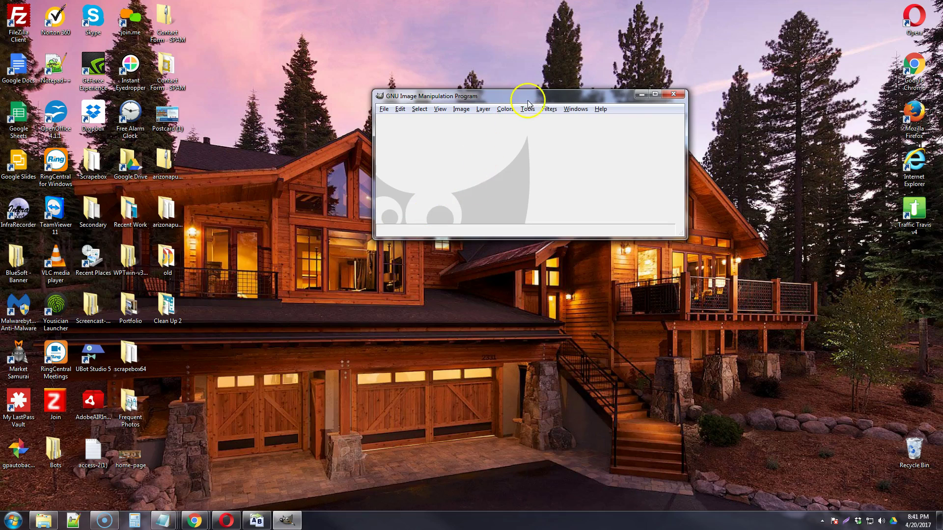
{"action": "left_click_drag", "start_coordinate": [526, 96], "coordinate": [583, 86]}
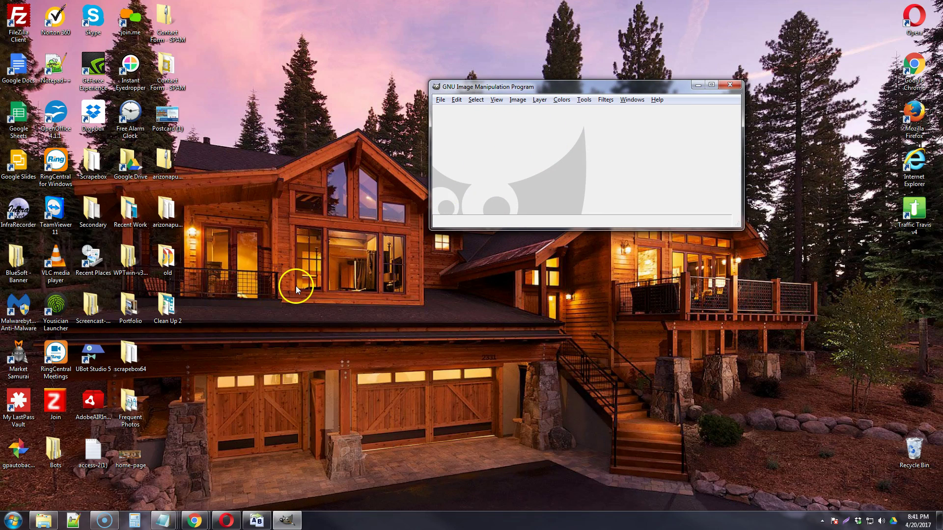
{"action": "left_click_drag", "start_coordinate": [141, 458], "coordinate": [572, 190]}
{"action": "left_click_drag", "start_coordinate": [656, 89], "coordinate": [378, 1]}
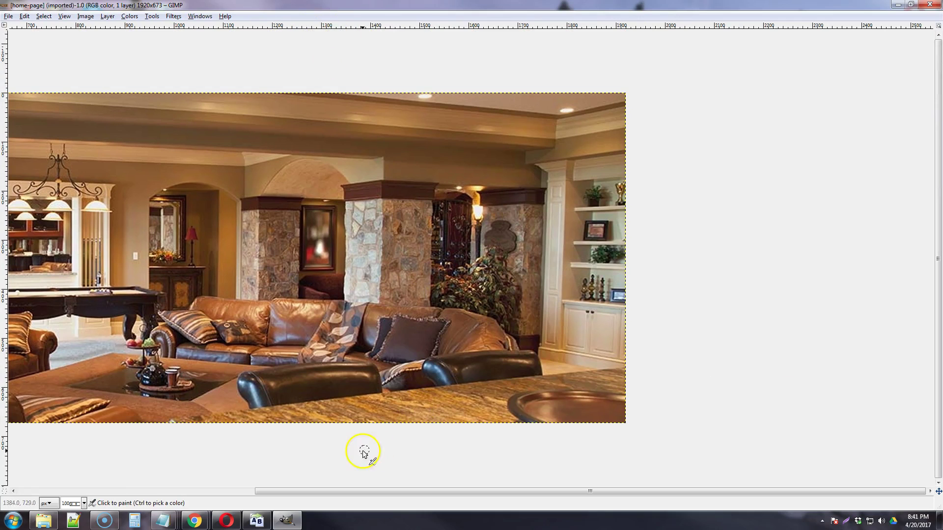
{"action": "left_click_drag", "start_coordinate": [358, 491], "coordinate": [104, 423]}
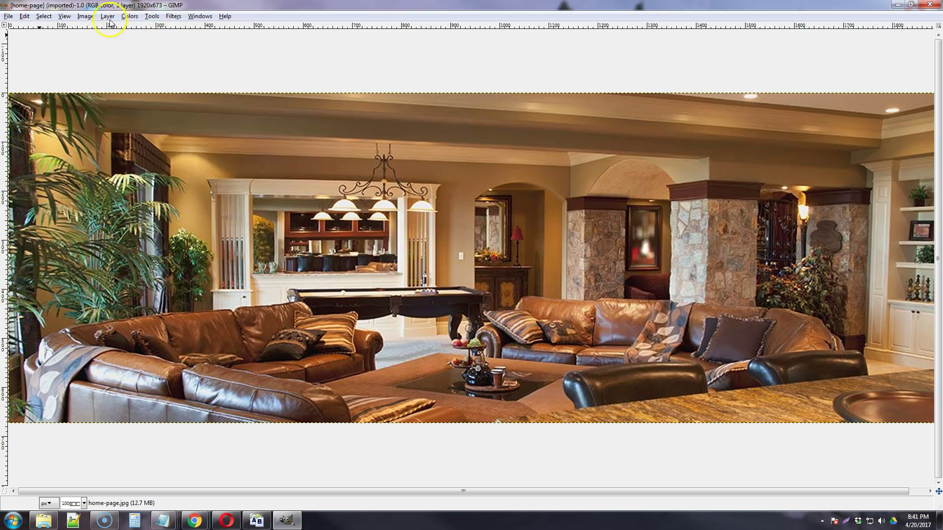
- Start exporting the image to the Desktop under the name home-page-1.jpg
{"action": "left_click", "coordinate": [9, 16]}
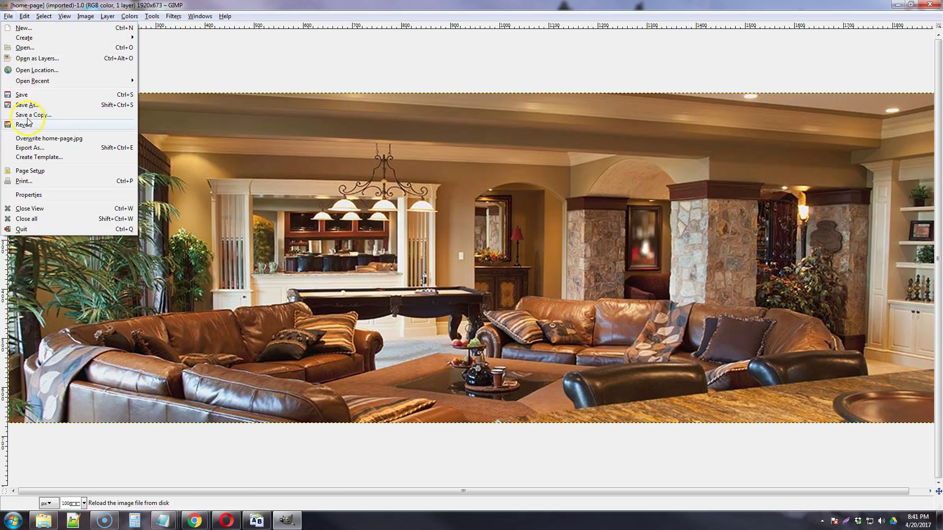
{"action": "left_click", "coordinate": [33, 148]}
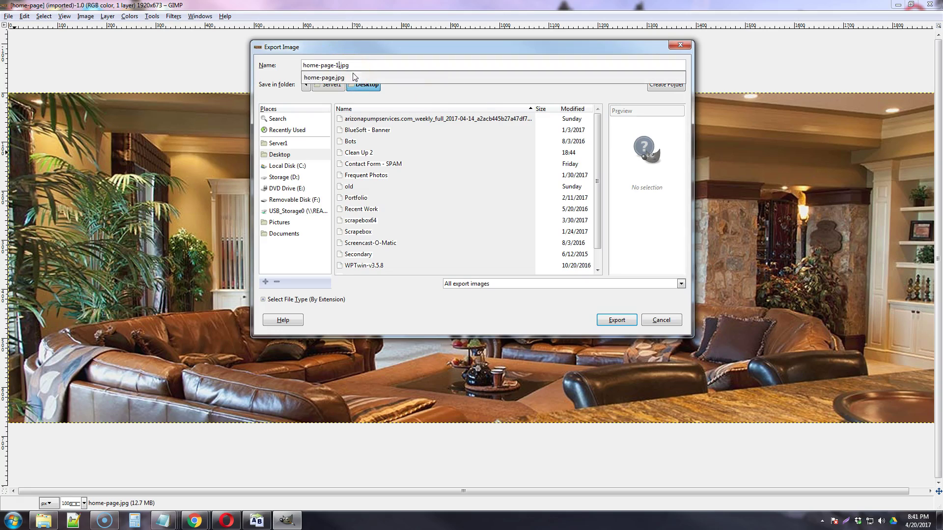
{"action": "left_click", "coordinate": [363, 85]}
{"action": "left_click", "coordinate": [614, 319]}
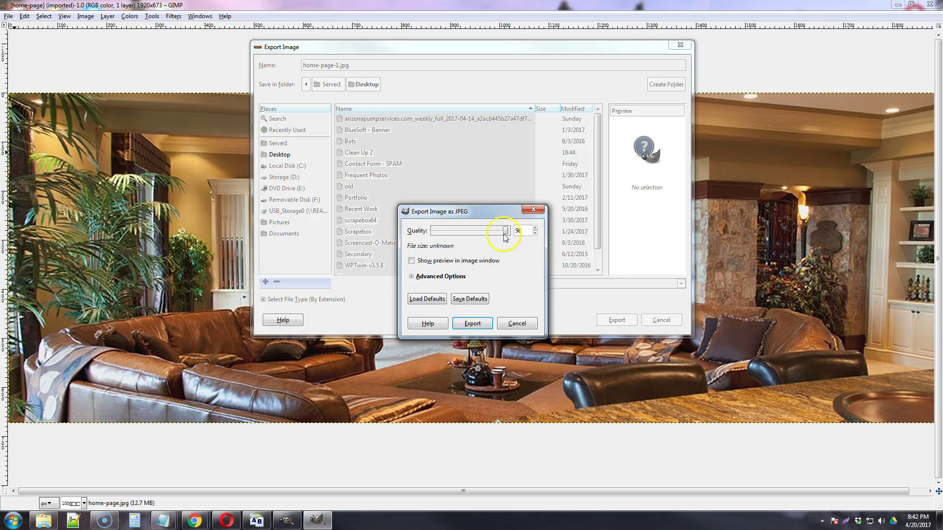
- Set the JPEG quality to 77 and export the image
{"action": "left_click_drag", "start_coordinate": [453, 211], "coordinate": [468, 238]}
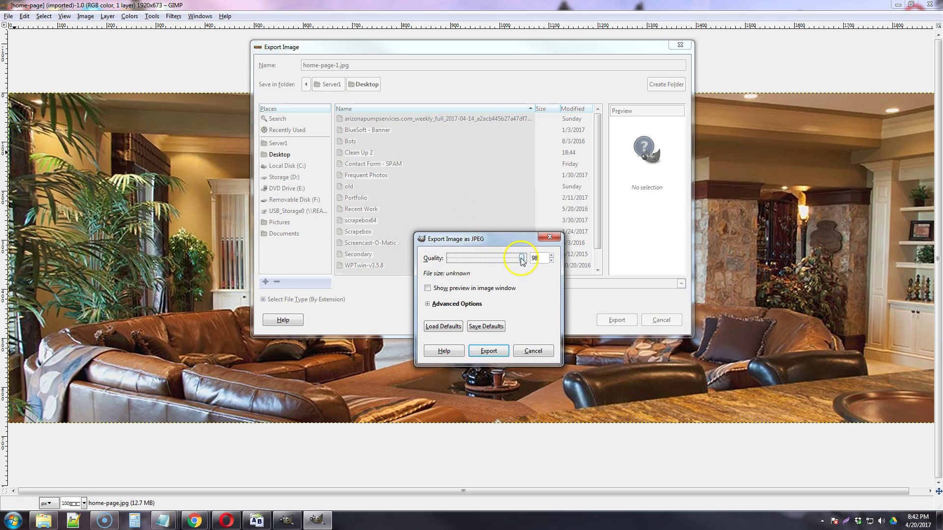
{"action": "left_click_drag", "start_coordinate": [522, 260], "coordinate": [506, 261]}
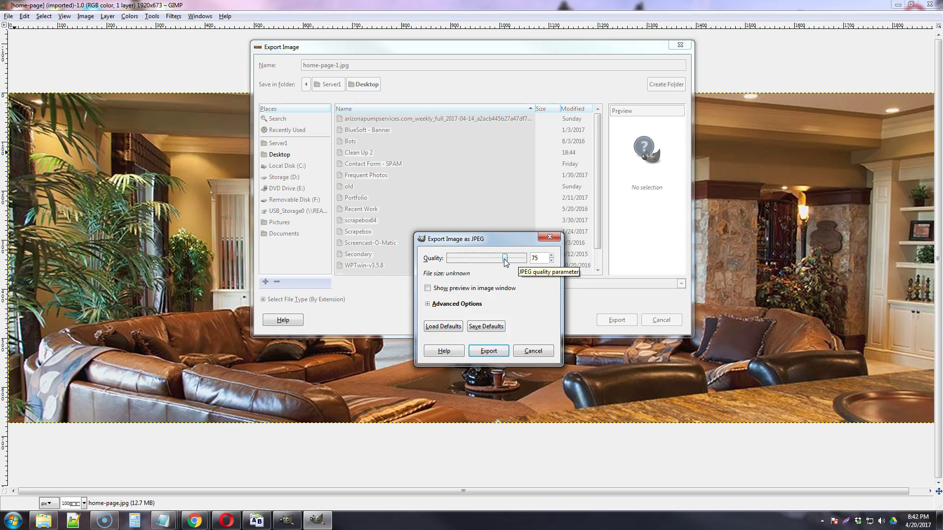
{"action": "left_click", "coordinate": [503, 240]}
{"action": "mouse_move", "coordinate": [503, 240]}
{"action": "left_mouse_down"}
{"action": "mouse_move", "coordinate": [546, 242]}
{"action": "mouse_move", "coordinate": [493, 255]}
{"action": "left_mouse_up"}
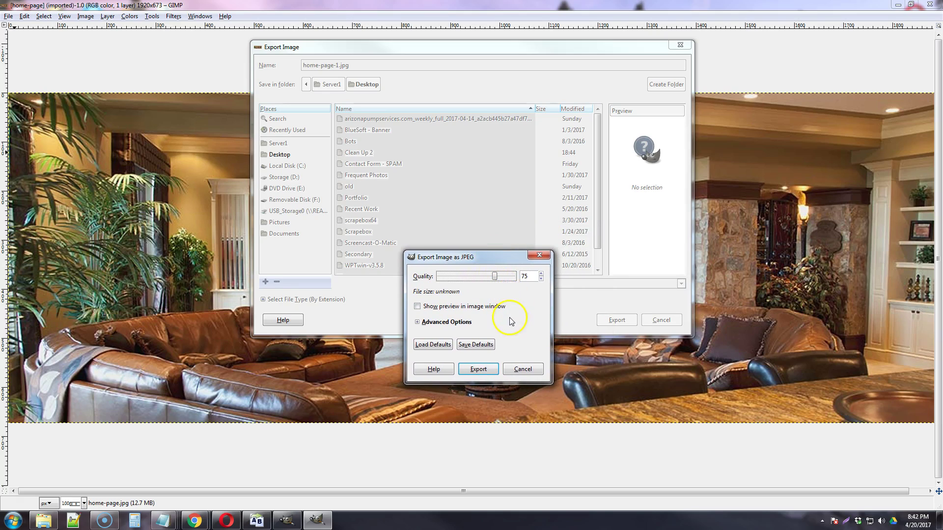
{"action": "left_click", "coordinate": [495, 277]}
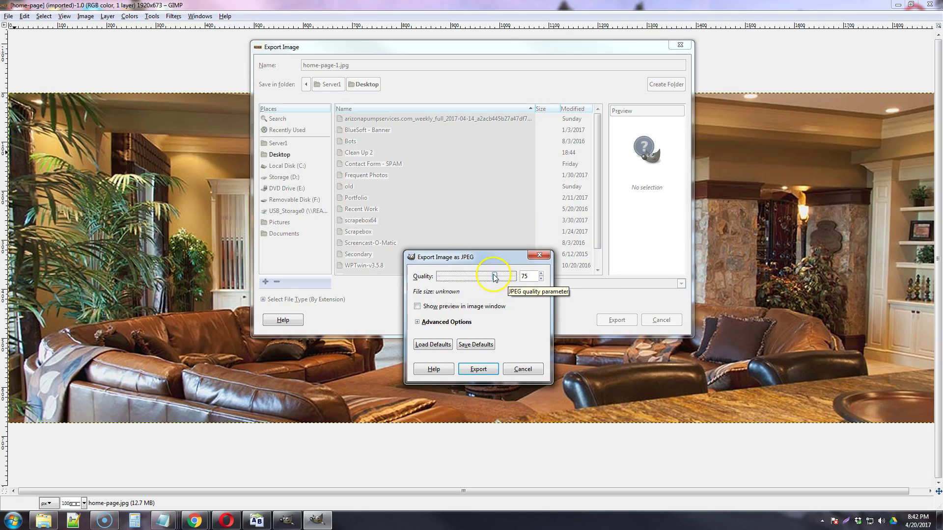
{"action": "left_click_drag", "start_coordinate": [494, 278], "coordinate": [496, 278]}
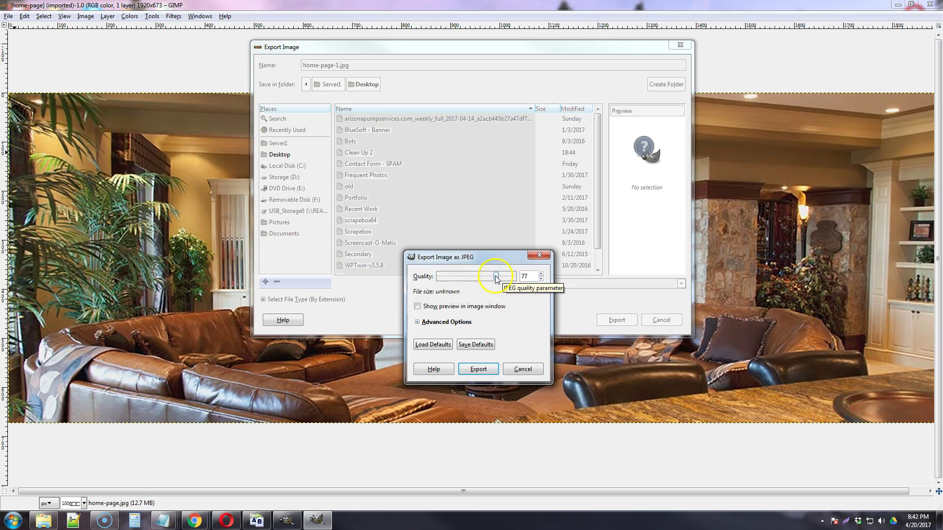
{"action": "left_click", "coordinate": [481, 369]}
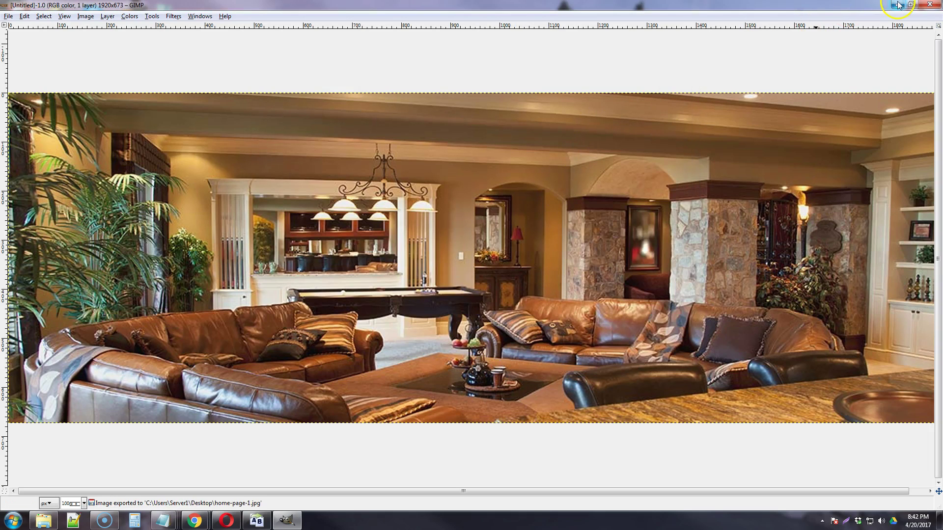
- Minimize GIMP, place the home-page image below home-page-1 on the desktop, and check its details and file size in its properties
{"action": "left_click", "coordinate": [896, 5]}
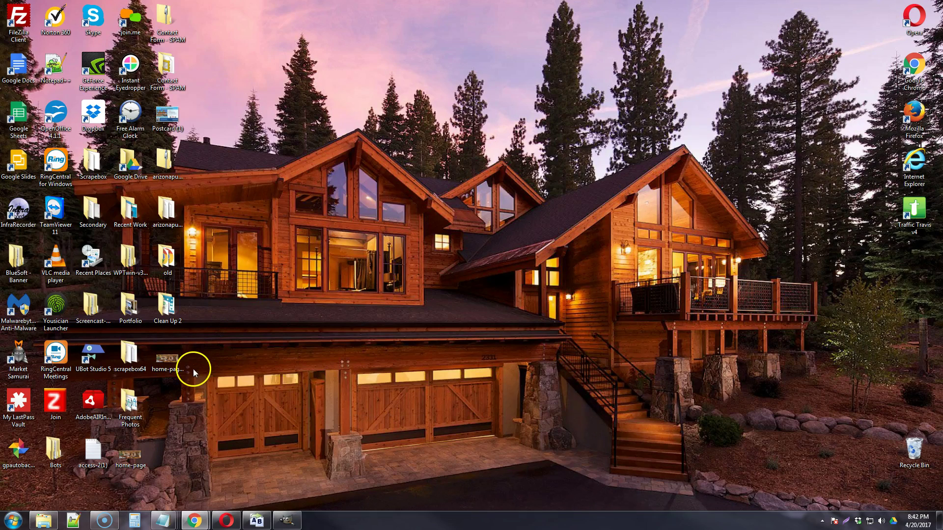
{"action": "left_click_drag", "start_coordinate": [131, 452], "coordinate": [168, 417]}
{"action": "right_click", "coordinate": [169, 407]}
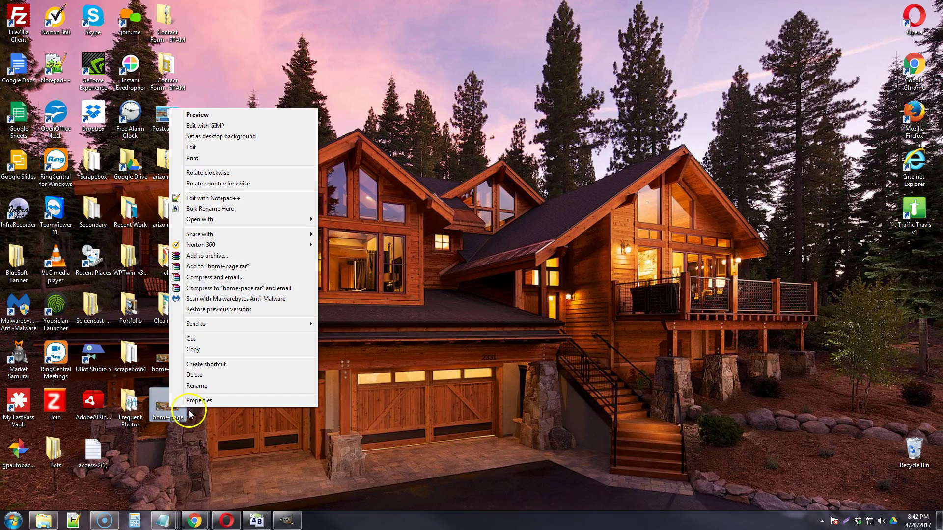
{"action": "left_click", "coordinate": [195, 401]}
{"action": "left_click", "coordinate": [236, 280]}
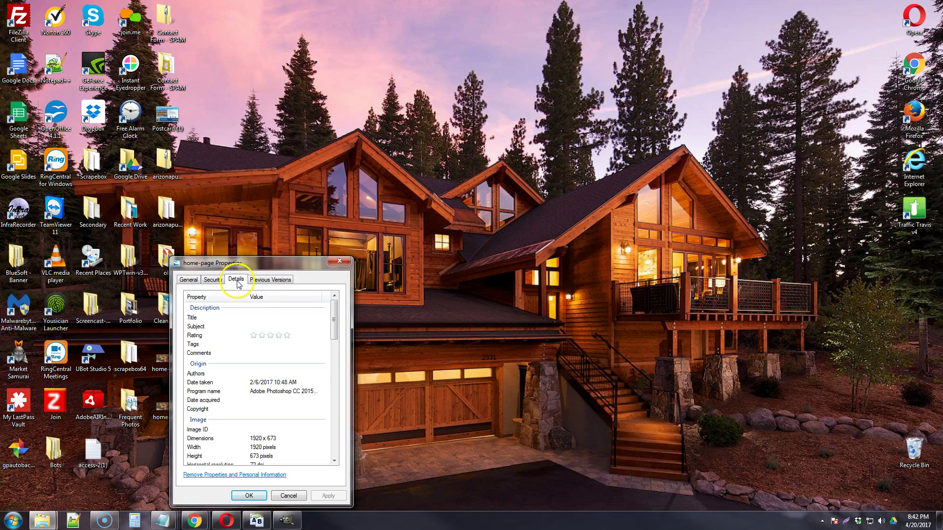
{"action": "left_click_drag", "start_coordinate": [332, 326], "coordinate": [334, 304]}
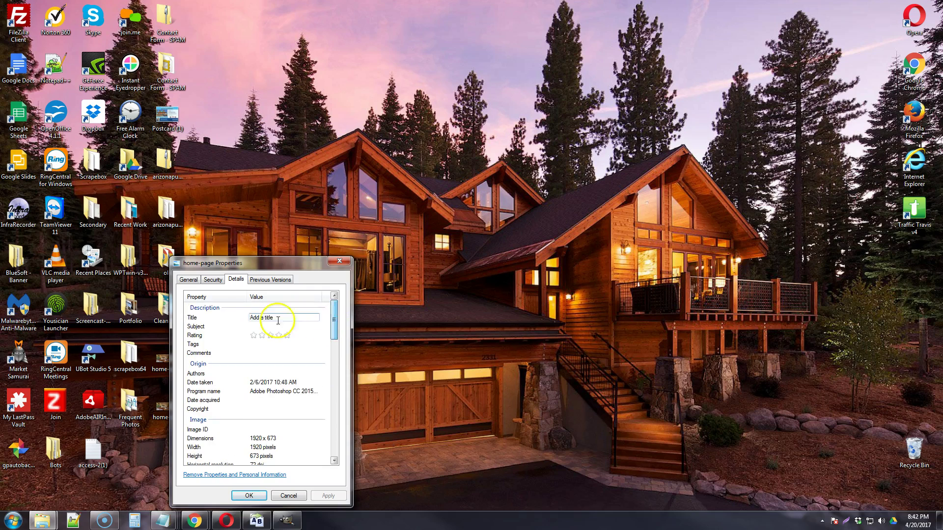
{"action": "left_click", "coordinate": [189, 280]}
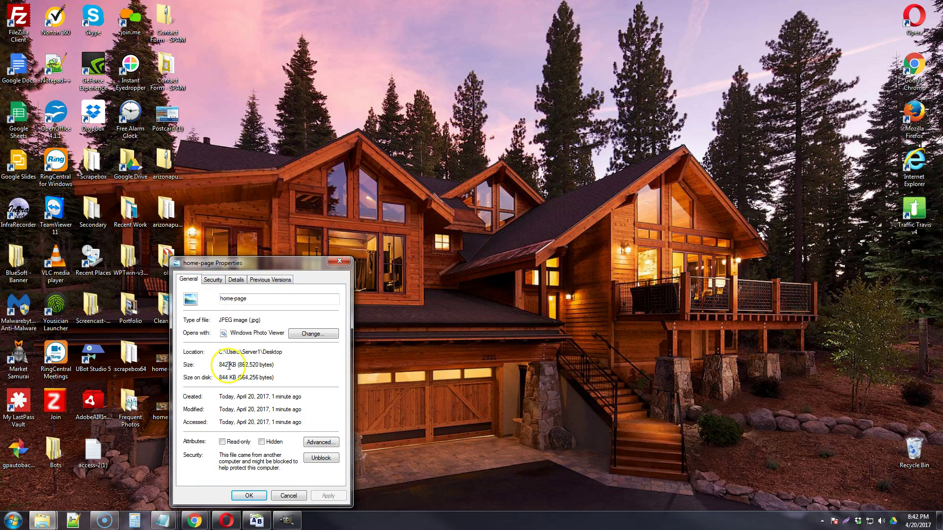
{"action": "left_click_drag", "start_coordinate": [256, 266], "coordinate": [362, 227]}
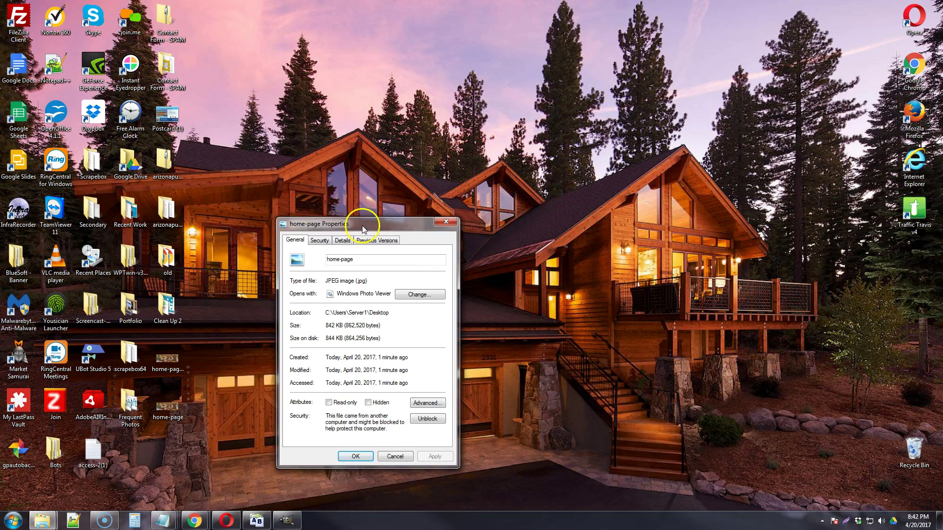
{"action": "left_click", "coordinate": [445, 222]}
- Move the exported home-page-1 image to the middle of the desktop and check its file size in its properties
{"action": "left_click_drag", "start_coordinate": [165, 358], "coordinate": [426, 314]}
{"action": "right_click", "coordinate": [425, 313]}
{"action": "left_click", "coordinate": [446, 305]}
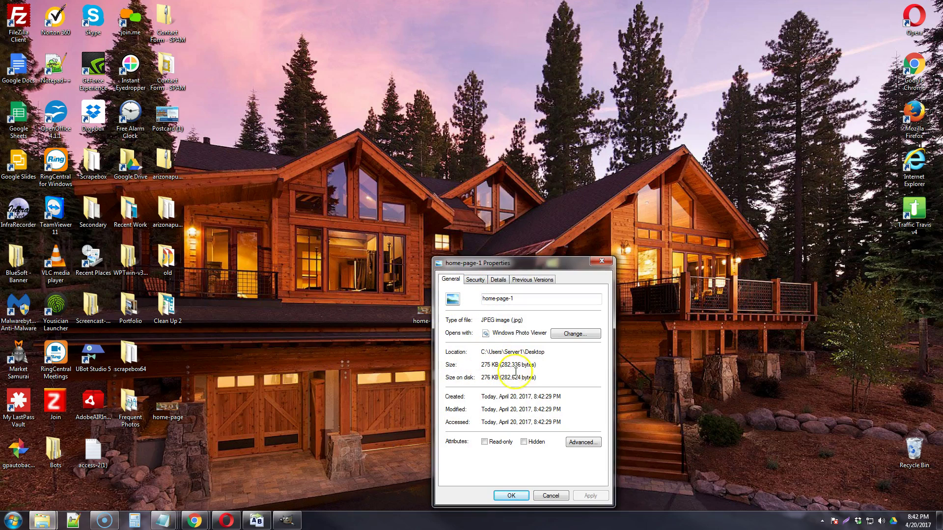
{"action": "left_click_drag", "start_coordinate": [518, 265], "coordinate": [489, 173]}
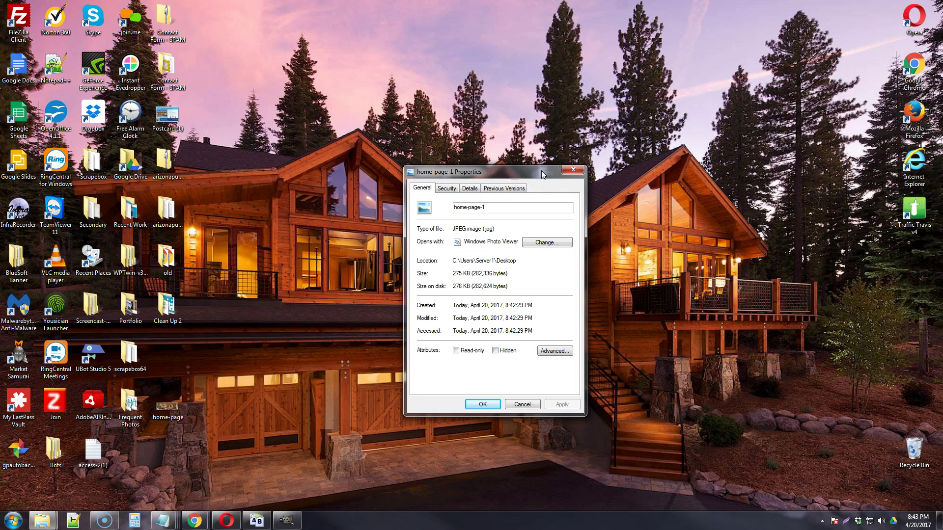
{"action": "left_click", "coordinate": [572, 169]}
{"action": "left_click", "coordinate": [313, 443]}
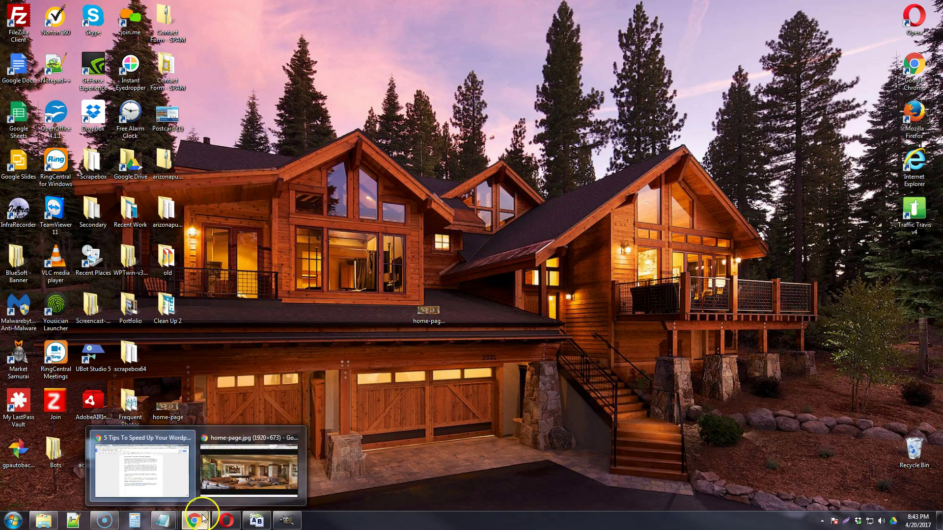
- Switch to Chrome, return to the Pingdom speed test results and review the file requests sorted by file size for other large files
{"action": "left_click", "coordinate": [272, 471]}
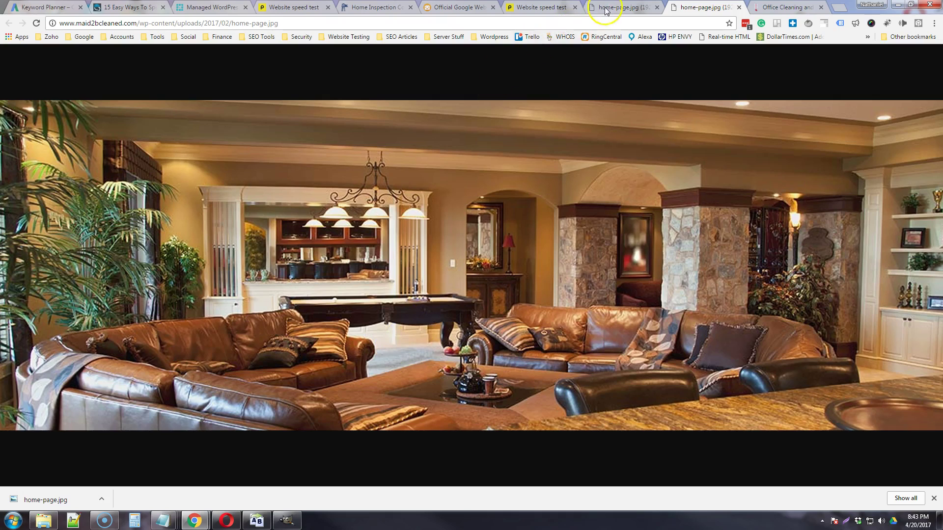
{"action": "left_click", "coordinate": [549, 8]}
{"action": "scroll", "coordinate": [143, 304], "scroll_direction": "down", "scroll_amount": 2}
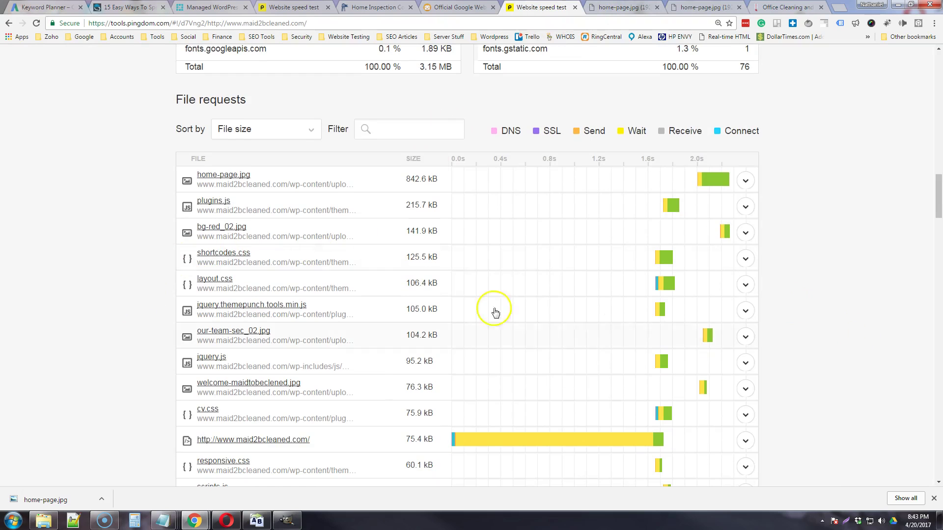
{"action": "scroll", "coordinate": [147, 326], "scroll_direction": "down", "scroll_amount": 1}
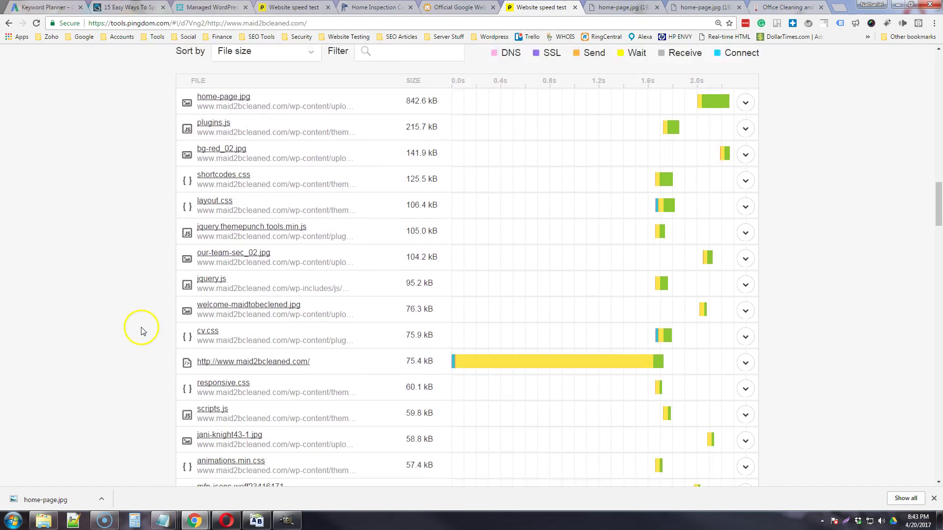
{"action": "scroll", "coordinate": [140, 329], "scroll_direction": "up", "scroll_amount": 3}
{"action": "scroll", "coordinate": [141, 331], "scroll_direction": "down", "scroll_amount": 1}
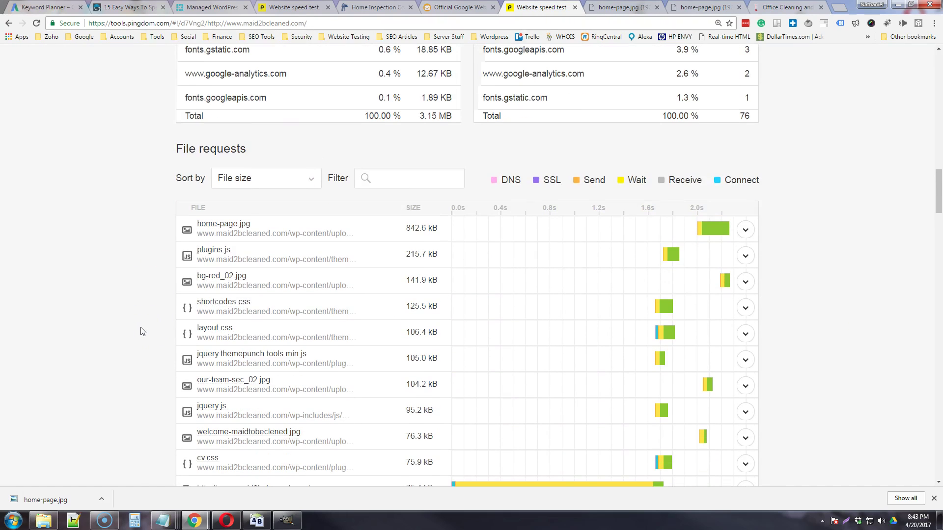
{"action": "scroll", "coordinate": [133, 331], "scroll_direction": "down", "scroll_amount": 1}
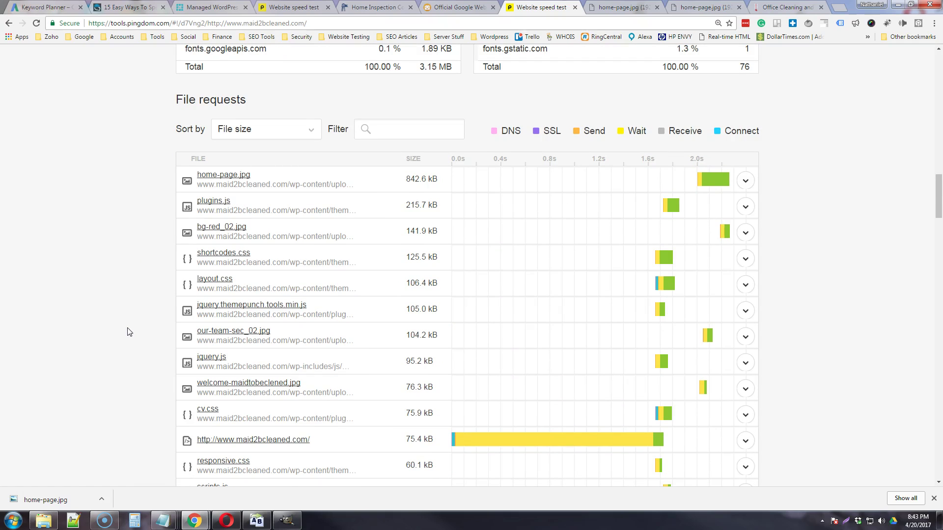
{"action": "left_click", "coordinate": [120, 331]}
{"action": "left_click", "coordinate": [122, 321]}
{"action": "scroll", "coordinate": [90, 281], "scroll_direction": "down", "scroll_amount": 4}
{"action": "scroll", "coordinate": [91, 283], "scroll_direction": "up", "scroll_amount": 2}
{"action": "scroll", "coordinate": [91, 284], "scroll_direction": "up", "scroll_amount": 2}
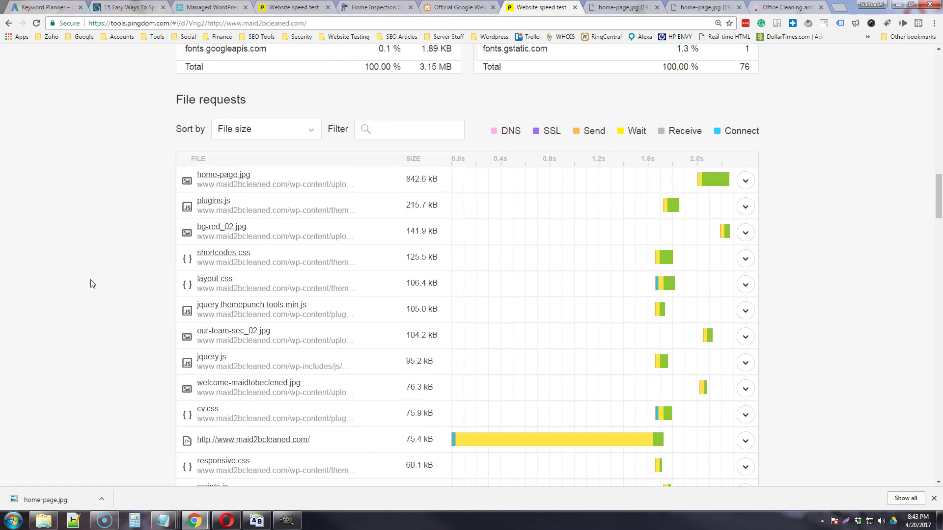